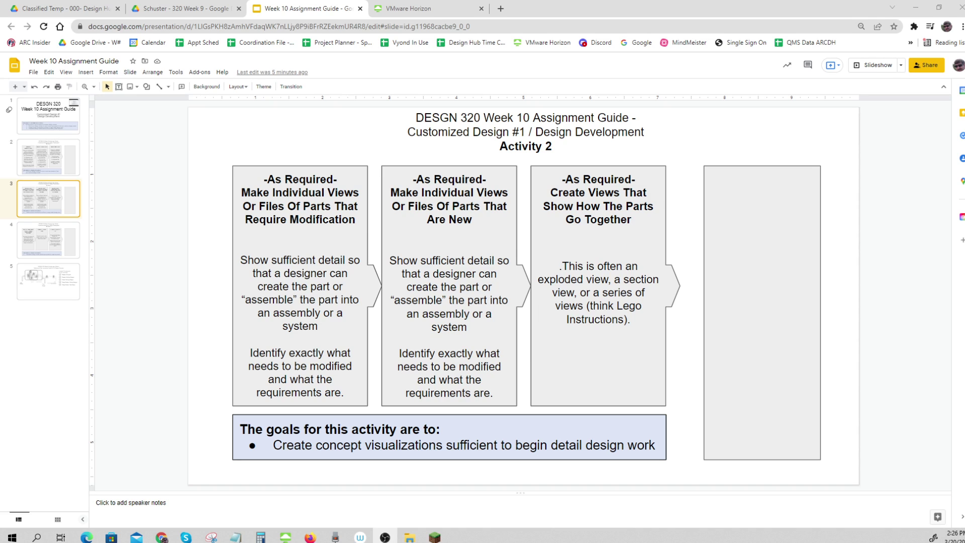
# Step: Highlight the 'As Required' and 'Make Individual Views' headings and the modifications paragraph in the slide's first box
pyautogui.moveTo(264, 179); pyautogui.dragTo(343, 179)
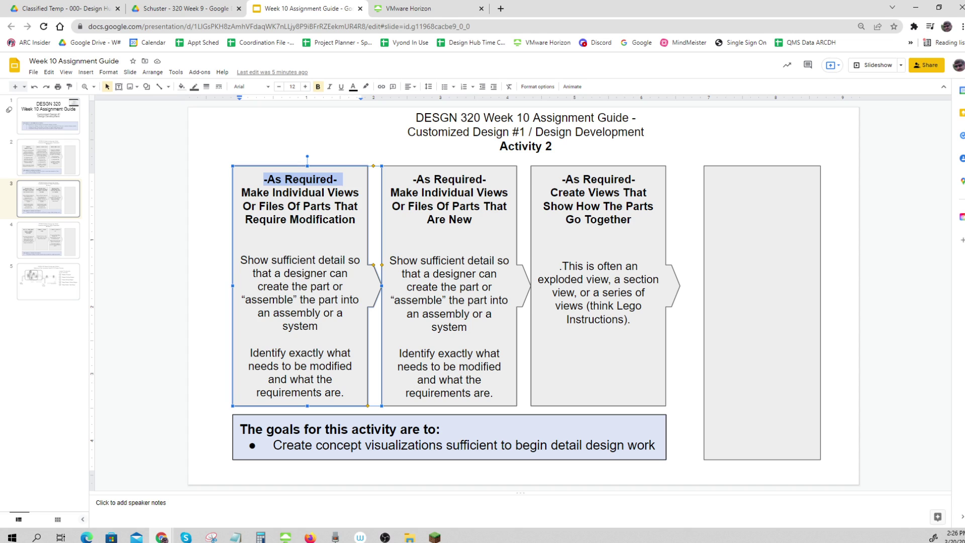
pyautogui.moveTo(241, 193); pyautogui.dragTo(361, 220)
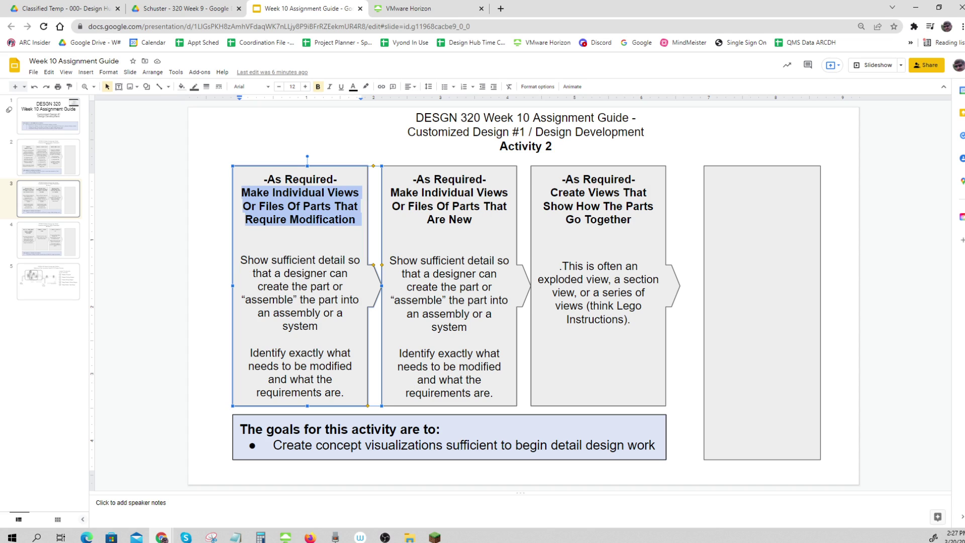
pyautogui.click(300, 247)
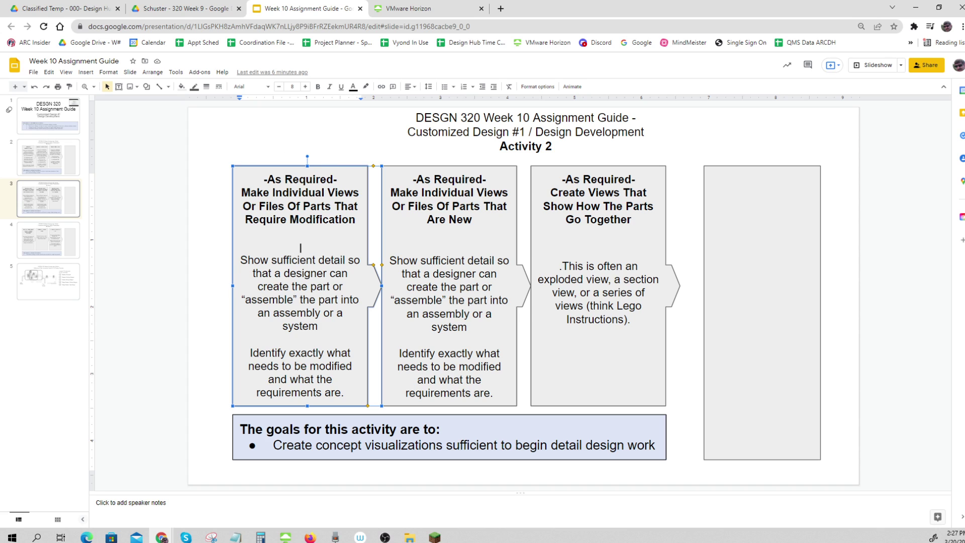
pyautogui.hotkey('shift', 'Down')
pyautogui.hotkey('shift', 'Down')
pyautogui.hotkey('shift', 'Down')
pyautogui.hotkey('shift', 'Down')
pyautogui.hotkey('shift', 'Down')
pyautogui.hotkey('shift', 'Down')
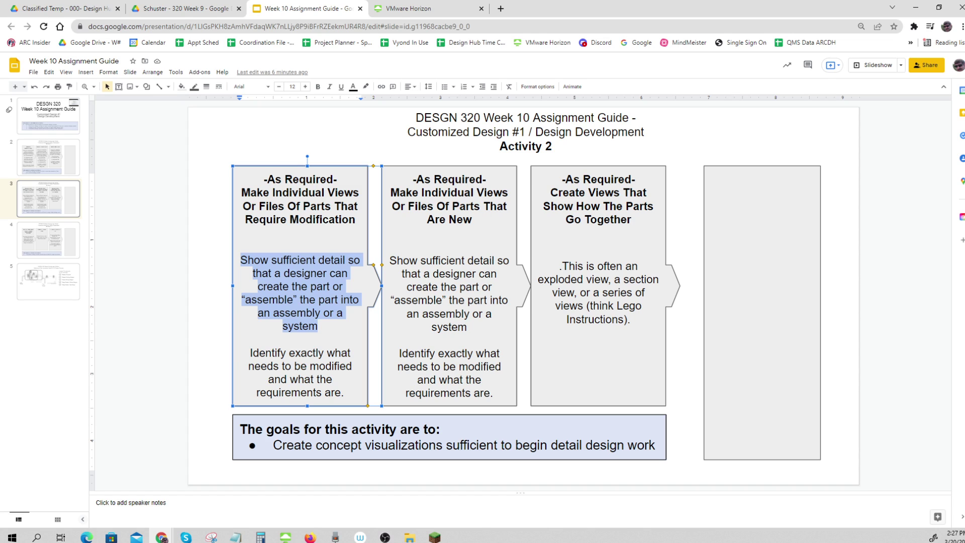
pyautogui.click(288, 300)
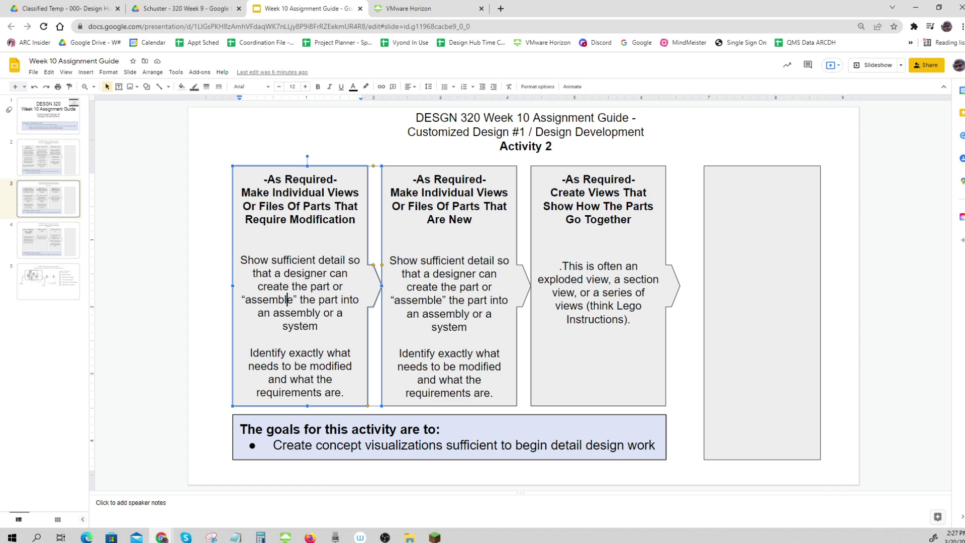
pyautogui.moveTo(250, 353); pyautogui.dragTo(344, 392)
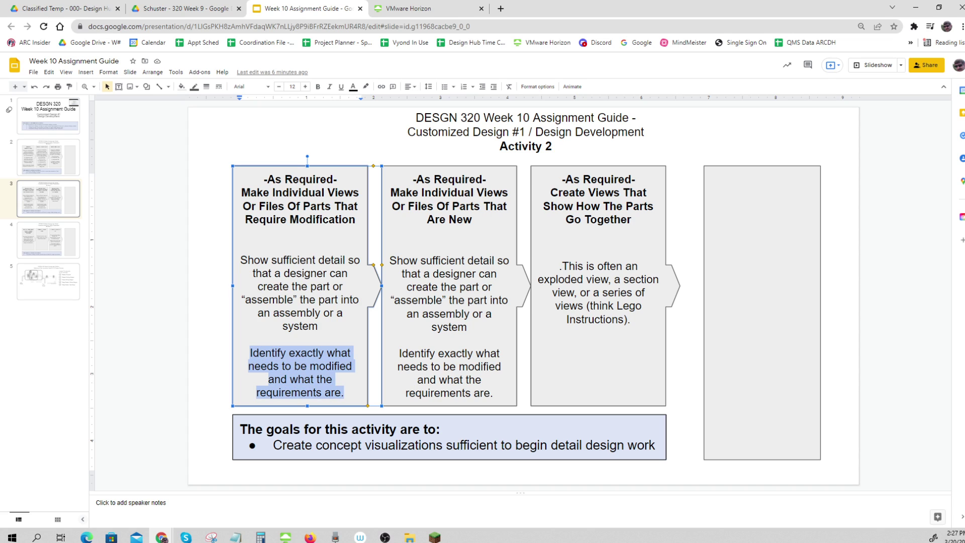
# Step: Highlight the concept visualizations goal sentence in the goals box
pyautogui.click(243, 445)
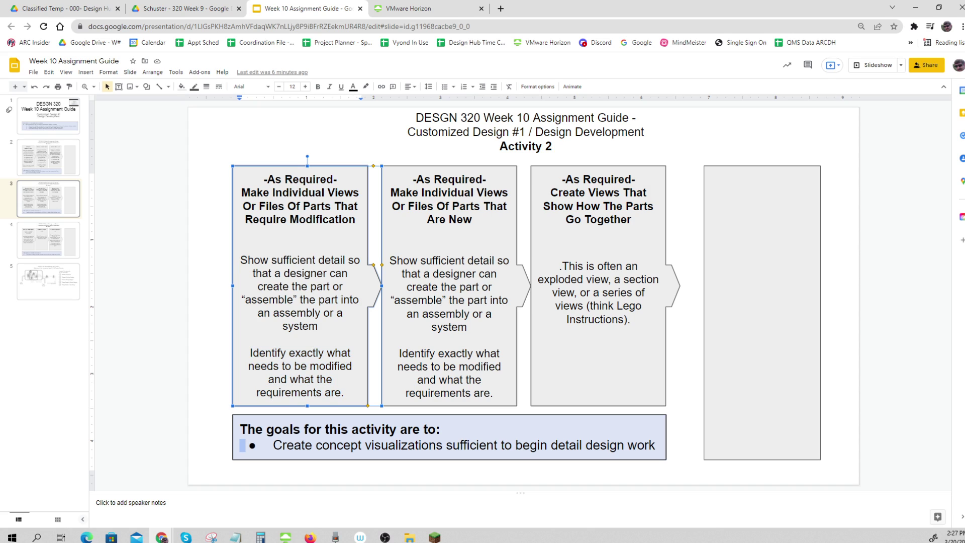
pyautogui.click(242, 446)
pyautogui.doubleClick(243, 445)
pyautogui.click(656, 446)
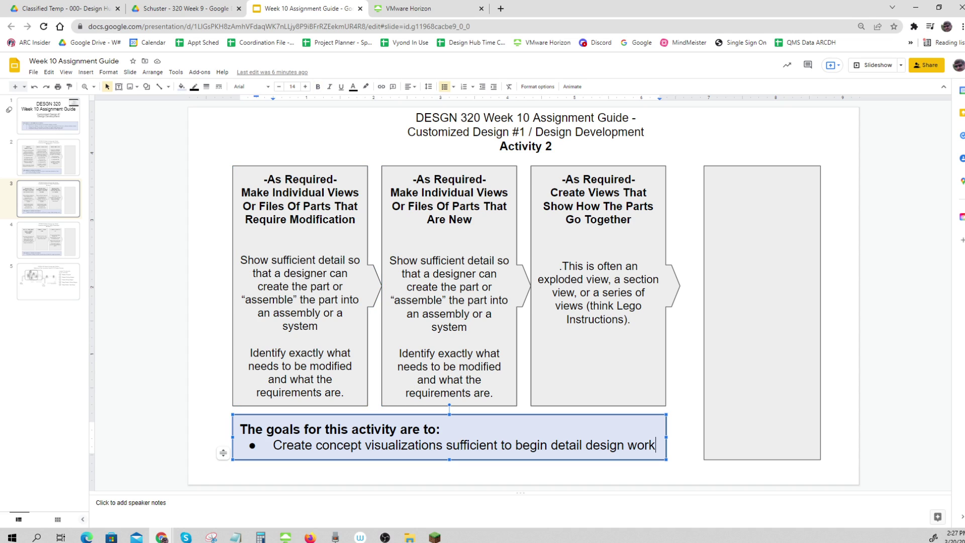
pyautogui.moveTo(656, 446); pyautogui.dragTo(273, 445)
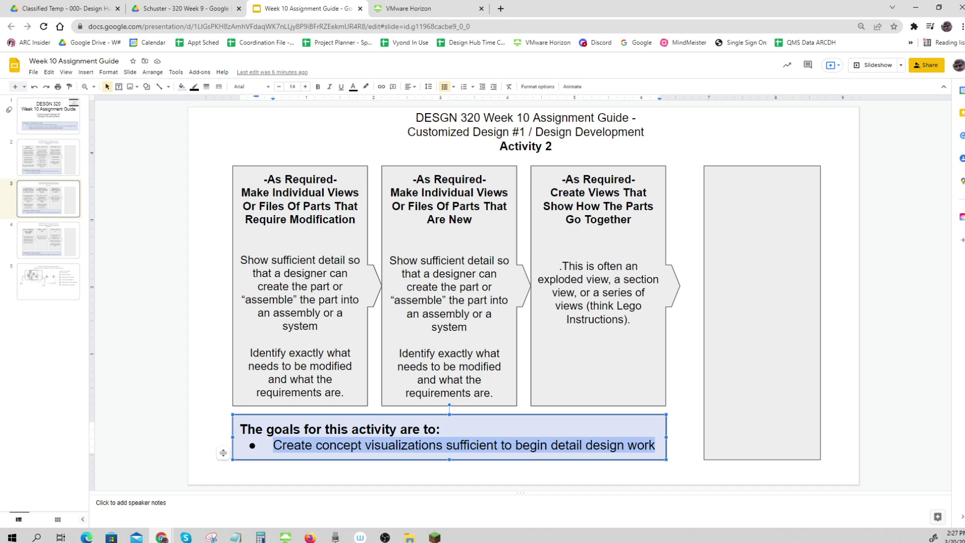
# Step: Switch to SketchUp in VMware Horizon and show the Pulley Assy scene
pyautogui.click(427, 8)
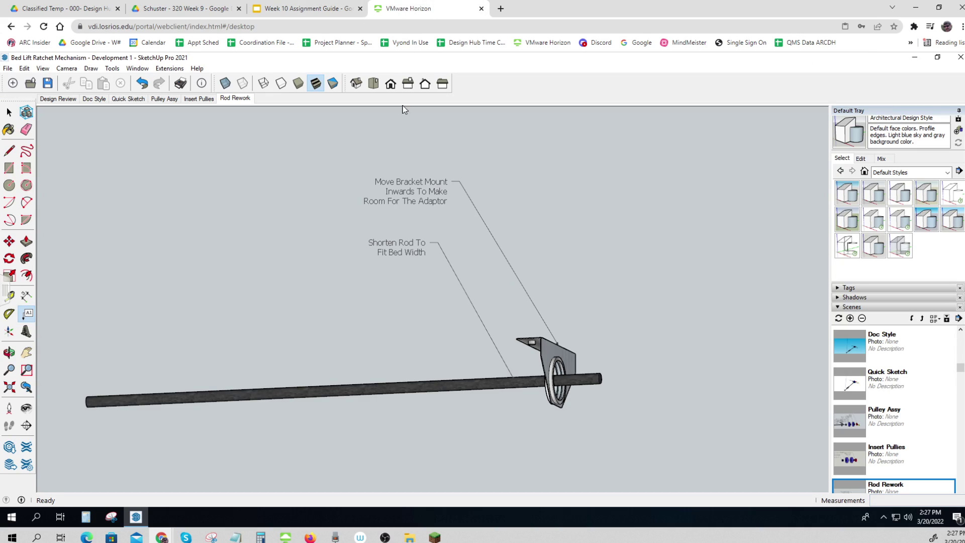
pyautogui.click(239, 103)
pyautogui.click(239, 102)
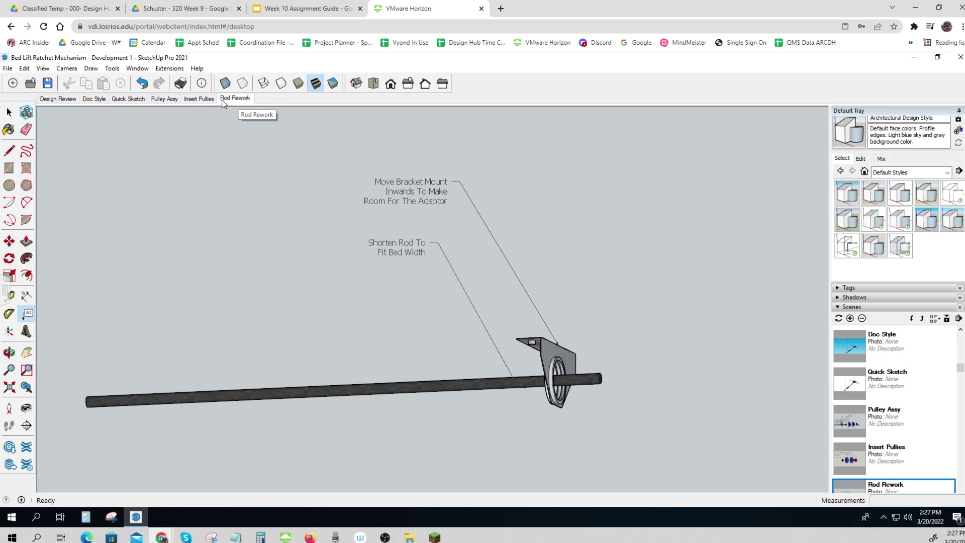
pyautogui.click(162, 99)
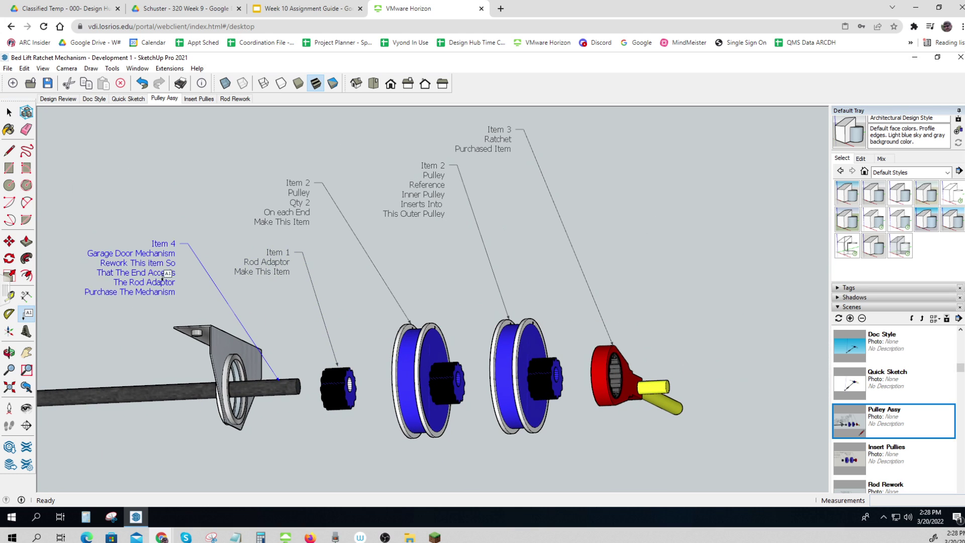
# Step: Select the Item 4 note with the Text tool, then exit and deselect it unchanged
pyautogui.click(148, 274)
pyautogui.click(149, 265)
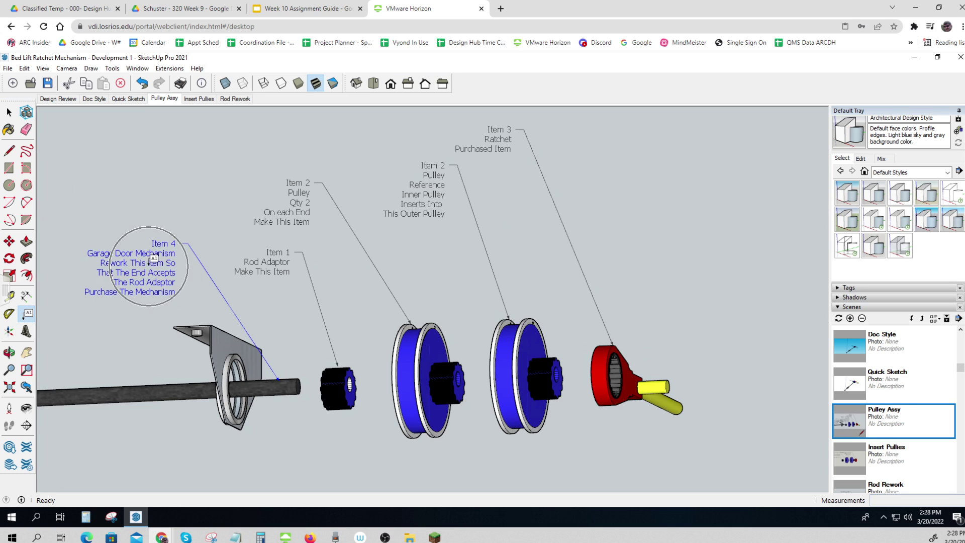
pyautogui.click(149, 265)
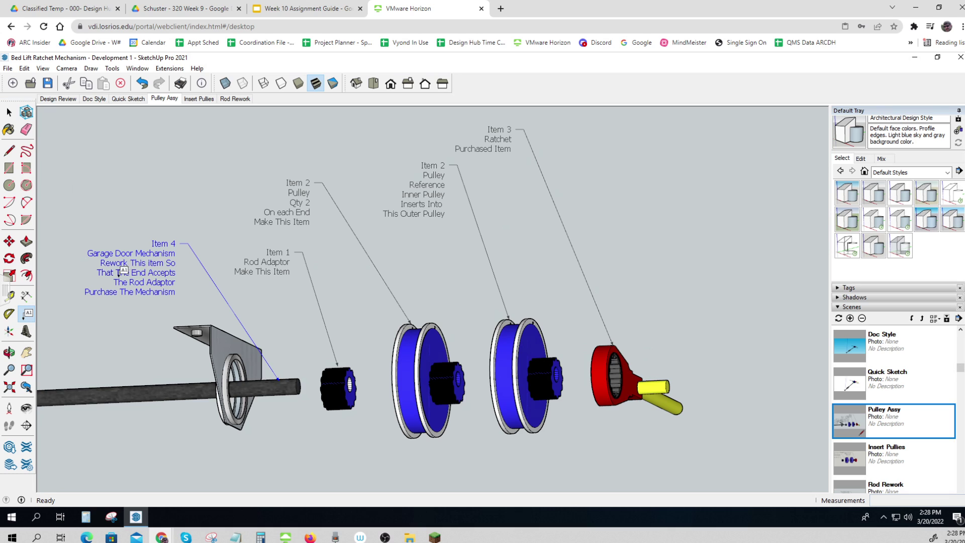
pyautogui.click(143, 275)
pyautogui.press('Escape')
pyautogui.click(336, 378)
pyautogui.click(155, 284)
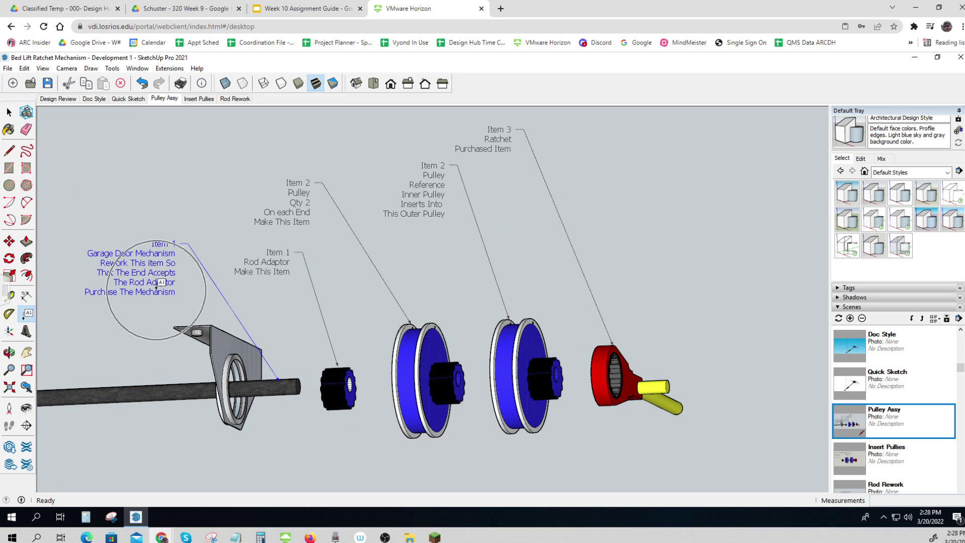
pyautogui.click(217, 367)
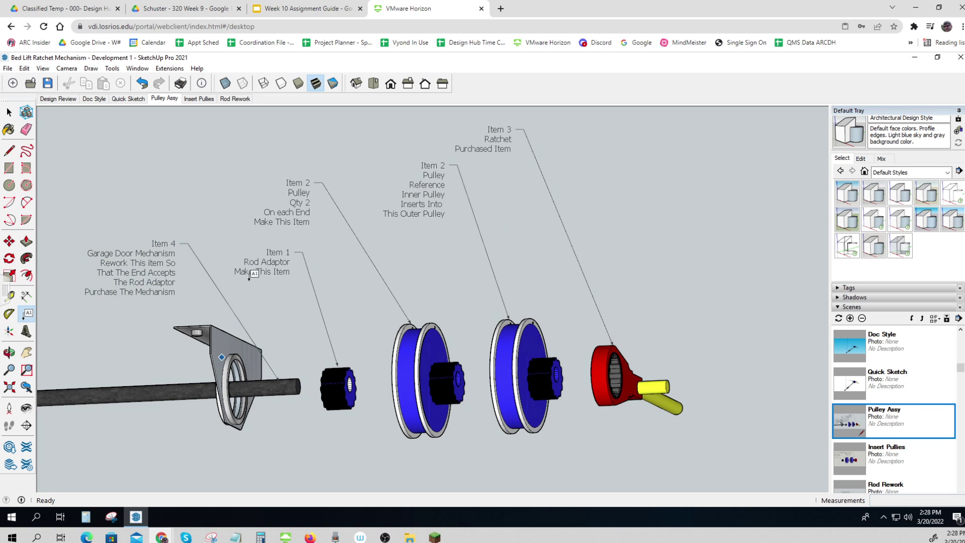
# Step: Show the Rod Rework scene, then select and deselect the 'Shorten Rod To Fit Bed Width' note
pyautogui.click(235, 99)
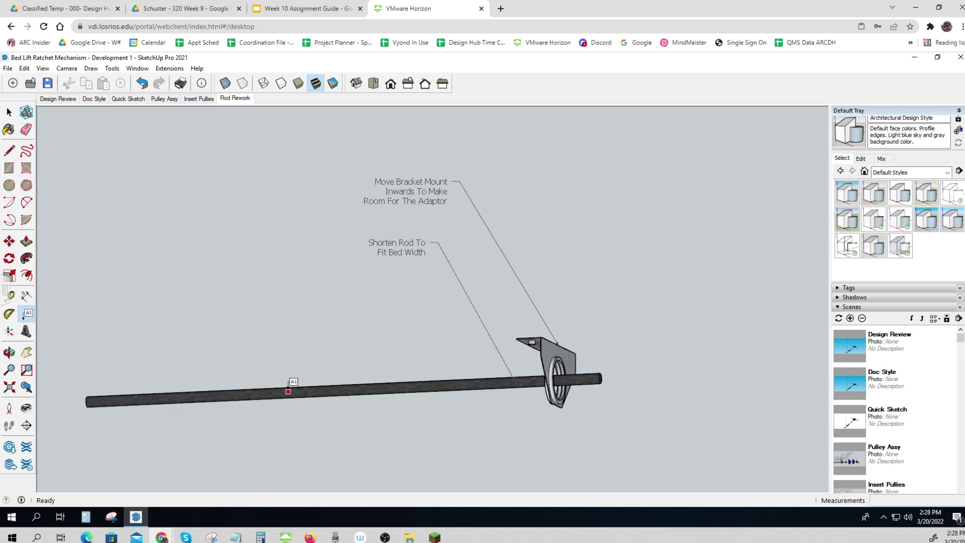
pyautogui.press('ctrl')
pyautogui.click(407, 241)
pyautogui.press('ctrl')
pyautogui.press('Escape')
pyautogui.press('ctrl')
pyautogui.press('ctrl')
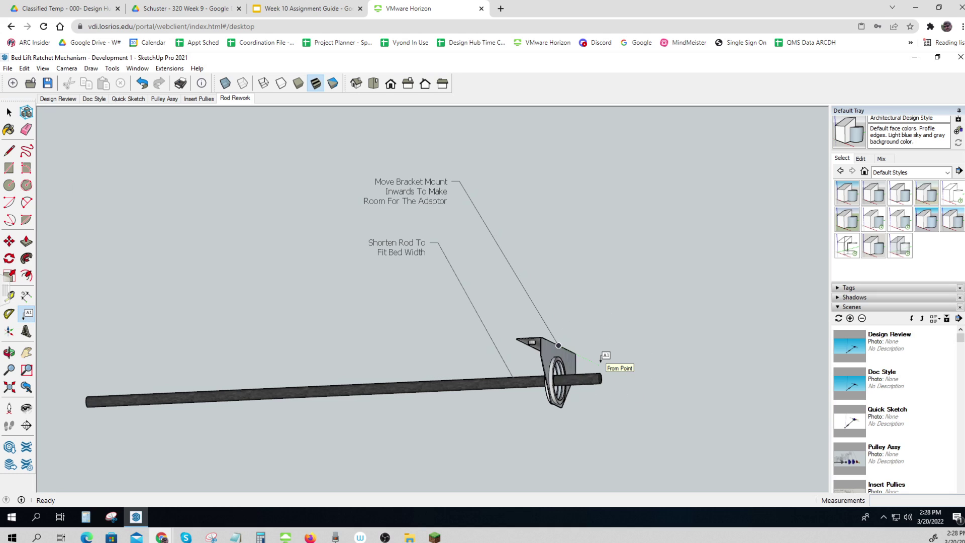
pyautogui.press('ctrl')
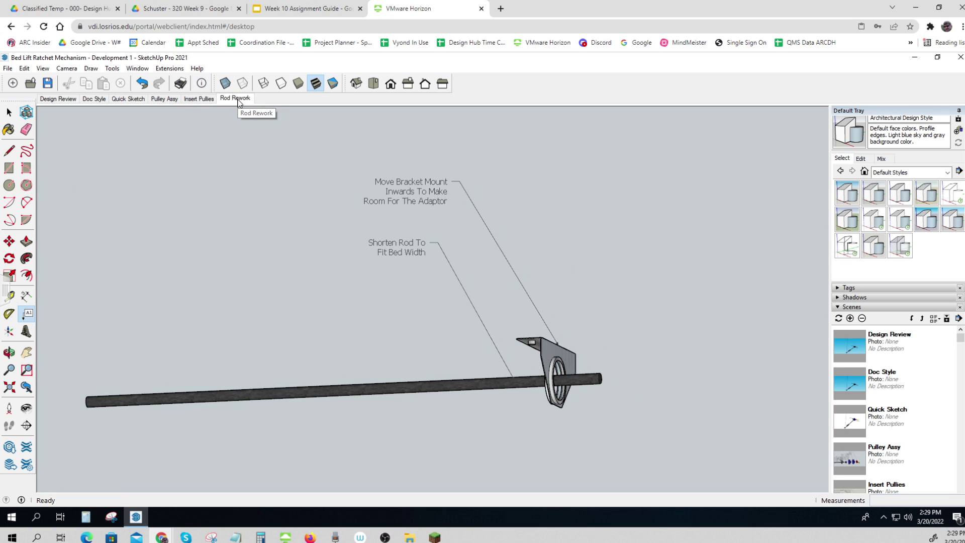
pyautogui.press('ctrl')
pyautogui.press('ctrl')
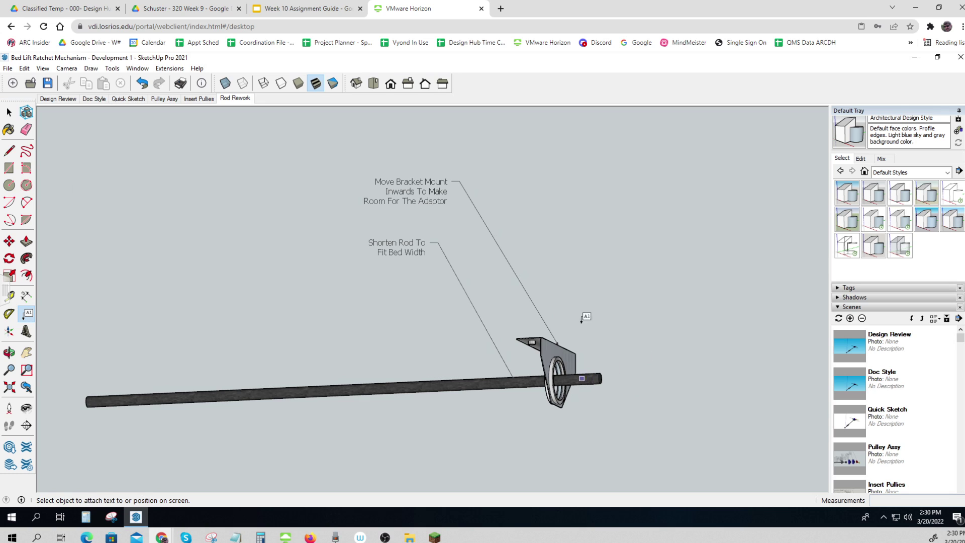
# Step: Switch SketchUp to the Select tool, return to the slides, and highlight the first box's heading
pyautogui.click(8, 113)
pyautogui.click(301, 9)
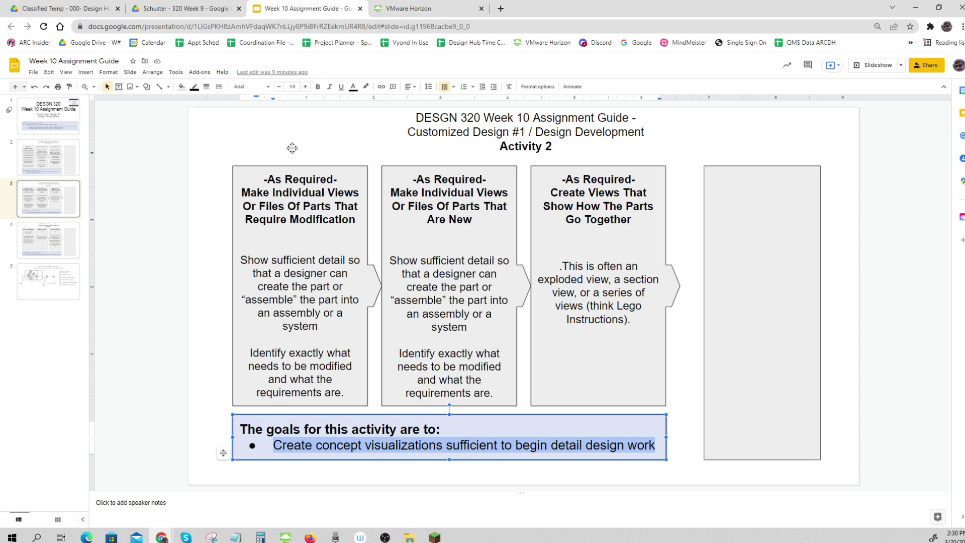
pyautogui.moveTo(263, 179); pyautogui.dragTo(356, 220)
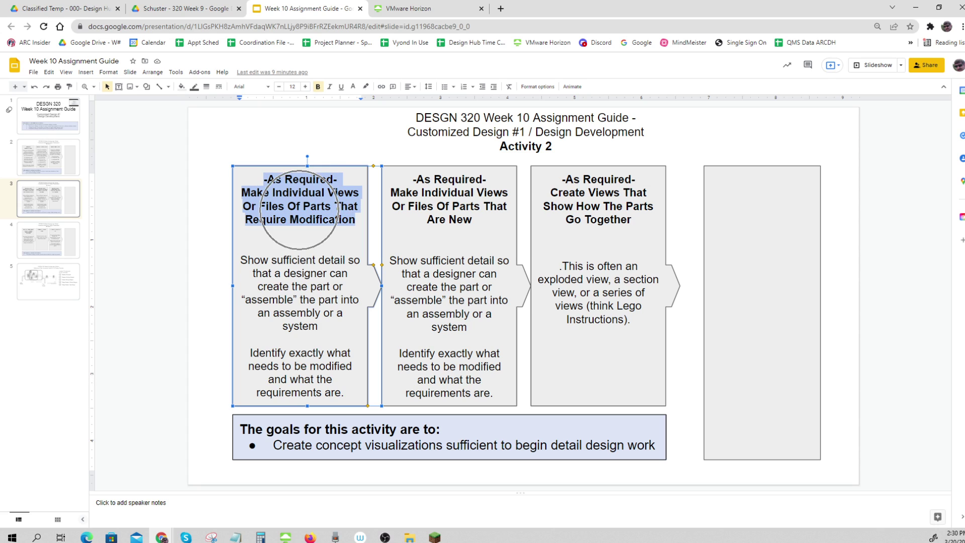